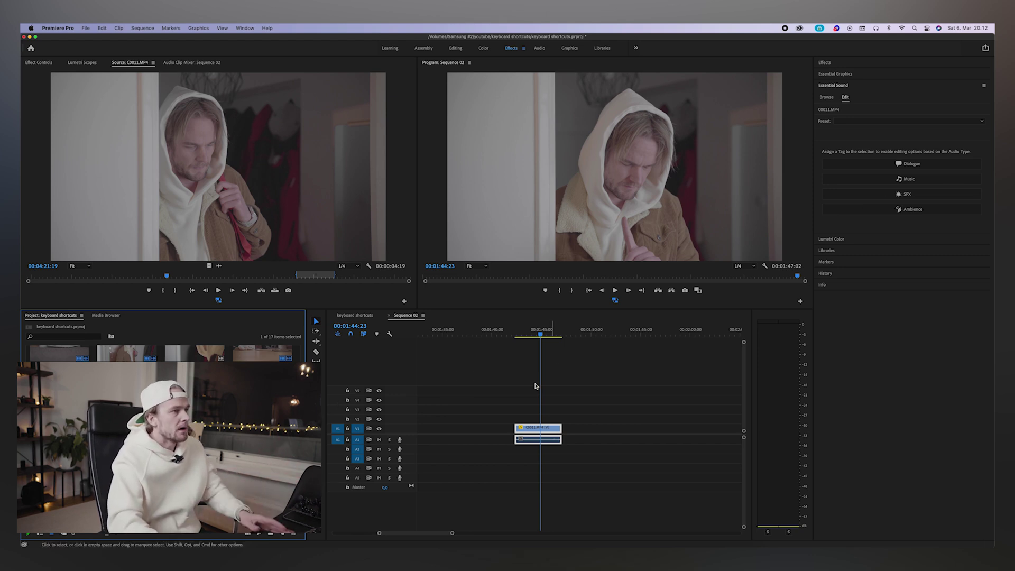
Move the playhead to 00:01:44:02 within the C0011.MP4 clip in Sequence 02
key(=)
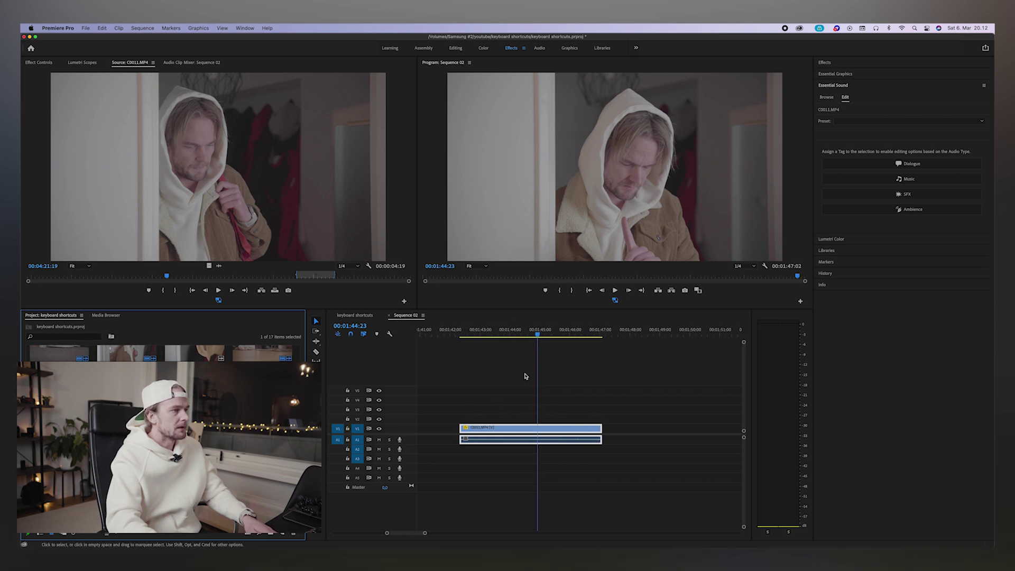
click(491, 334)
key(=)
mouse_move(497, 337)
mouse_down()
mouse_move(566, 334)
mouse_move(513, 339)
mouse_up()
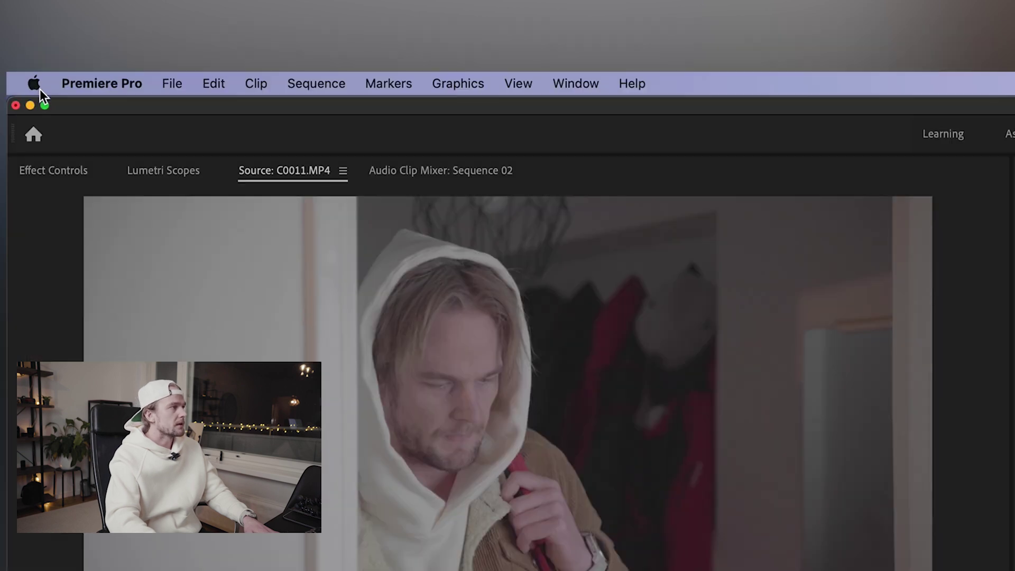
Open the keyboard shortcut settings and search the commands for "add edit"
click(89, 92)
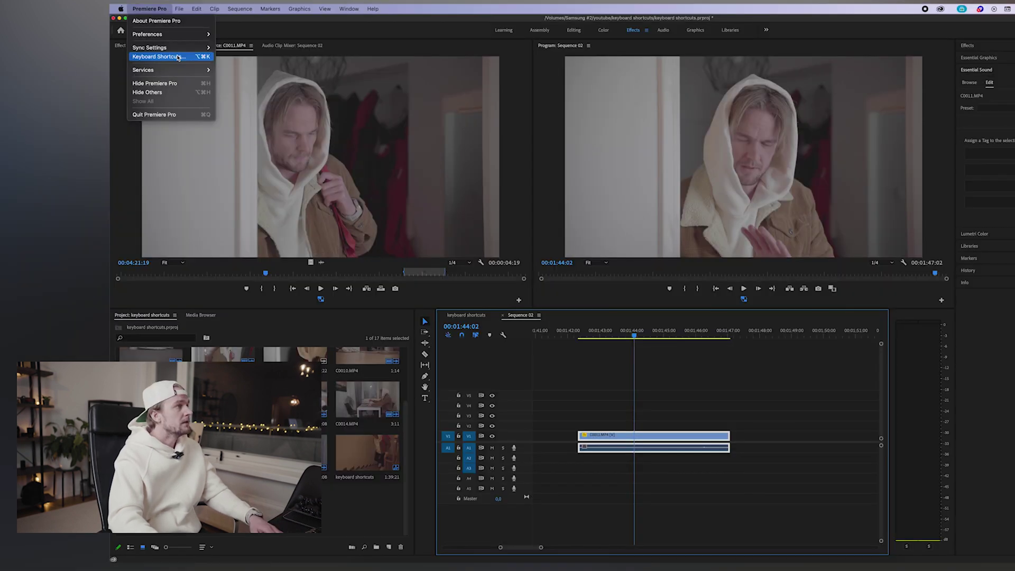
click(179, 57)
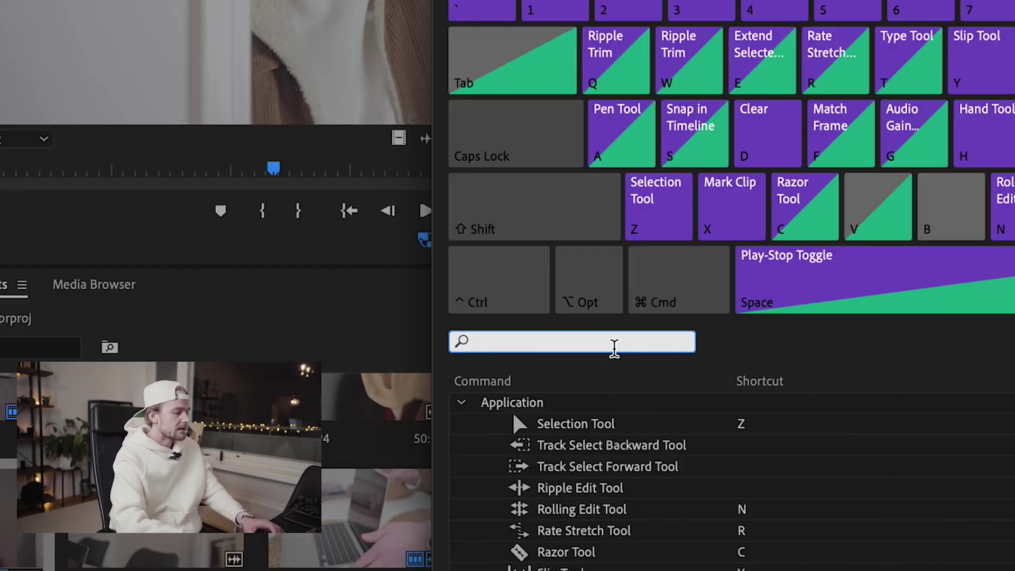
text(ad)
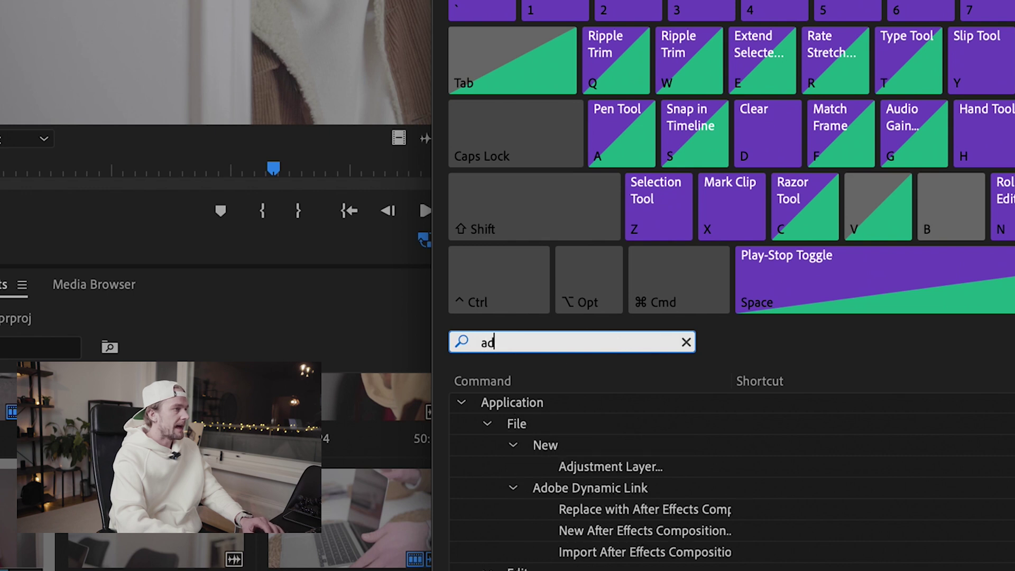
text(d edit)
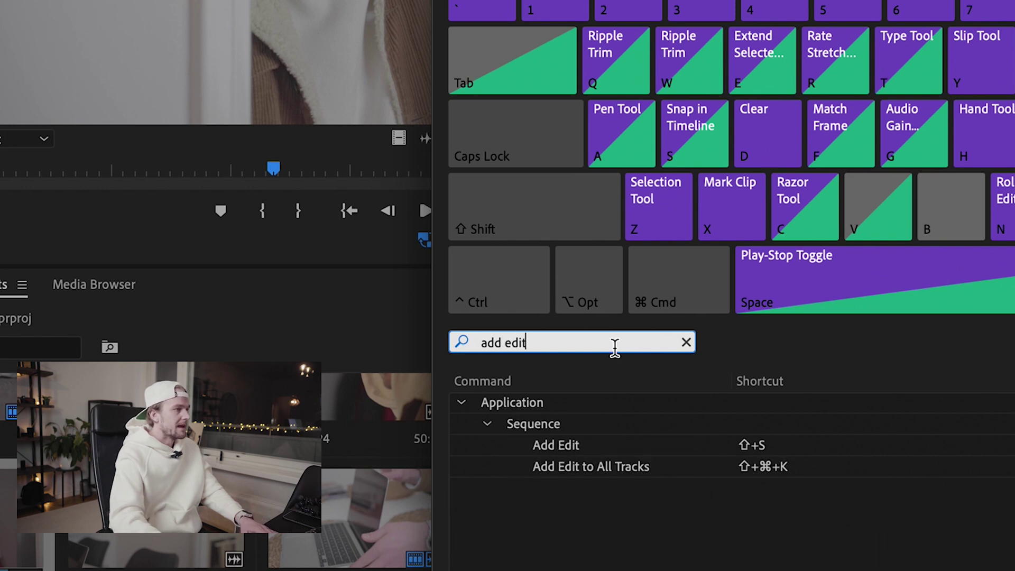
Remove the existing shortcut of the Add Edit command and assign Shift+S to it
click(749, 450)
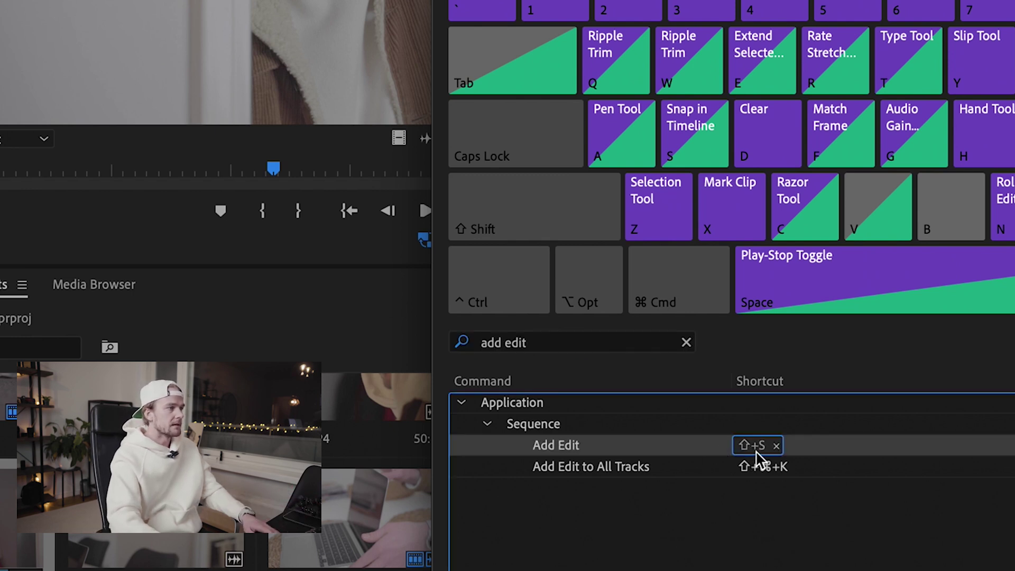
click(777, 448)
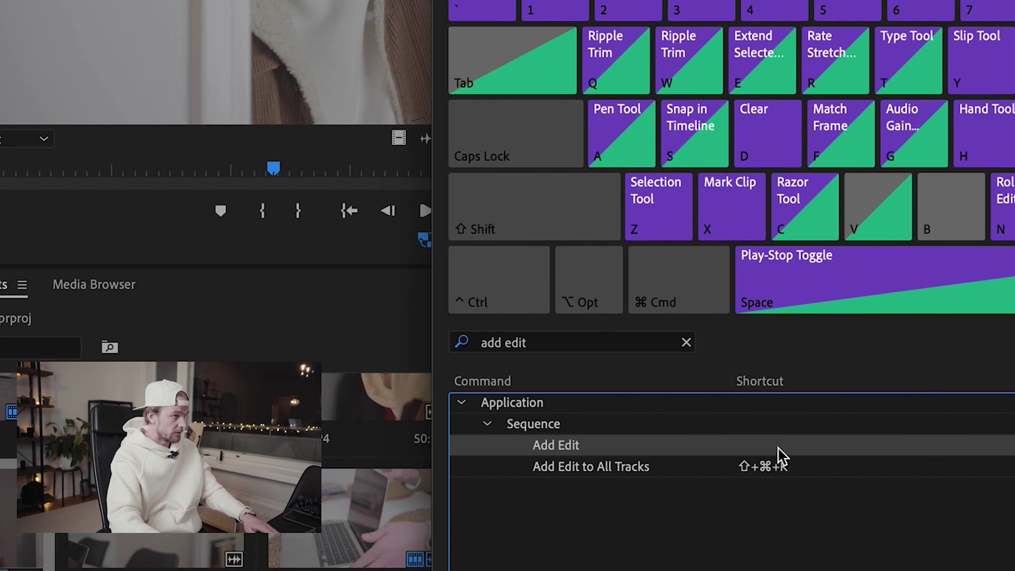
click(751, 449)
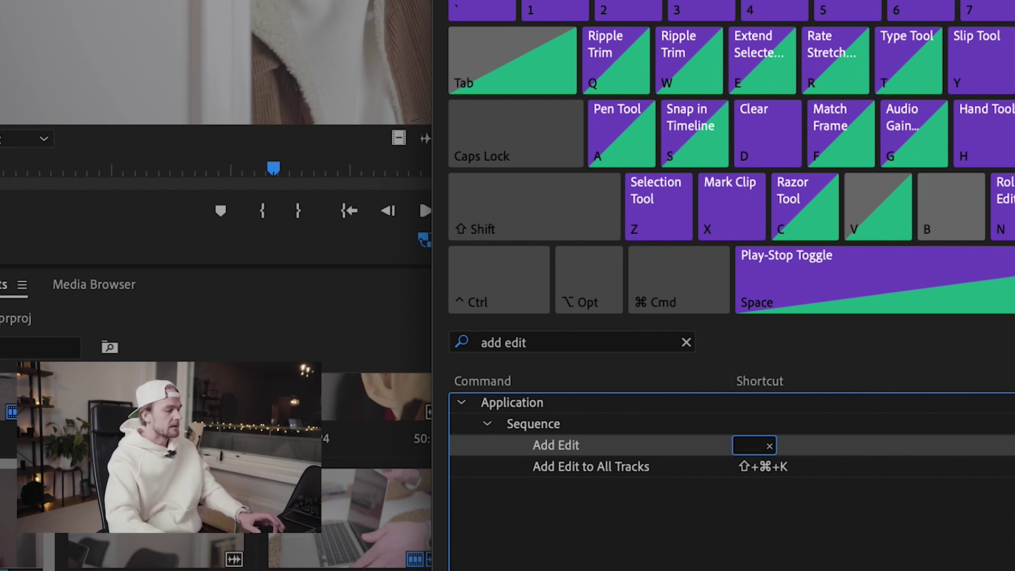
key(shift)
key(shift+c)
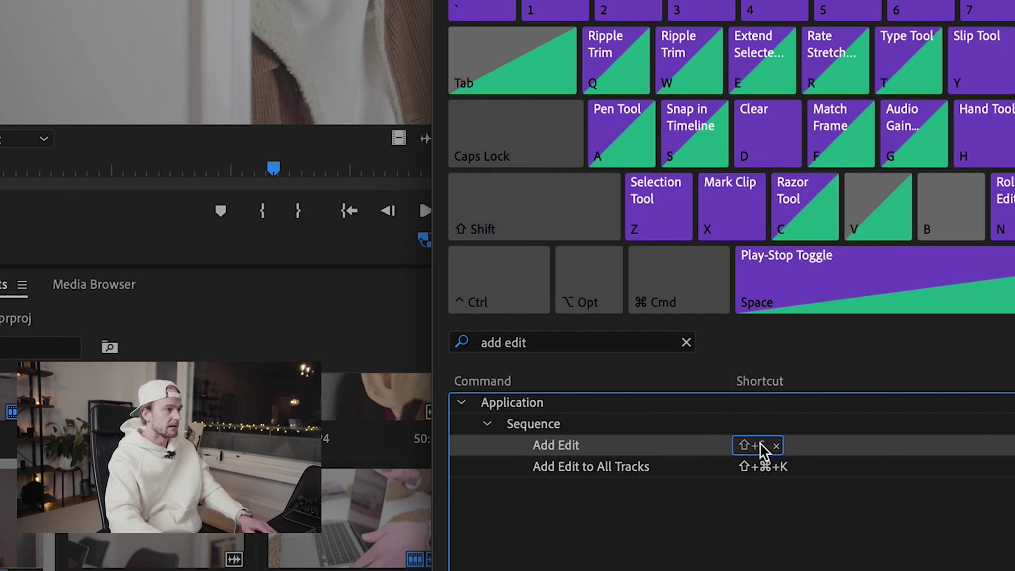
Find the Ripple Delete command by searching for "ripp", reassign its shortcut as Shift+A and save the shortcut settings
click(685, 342)
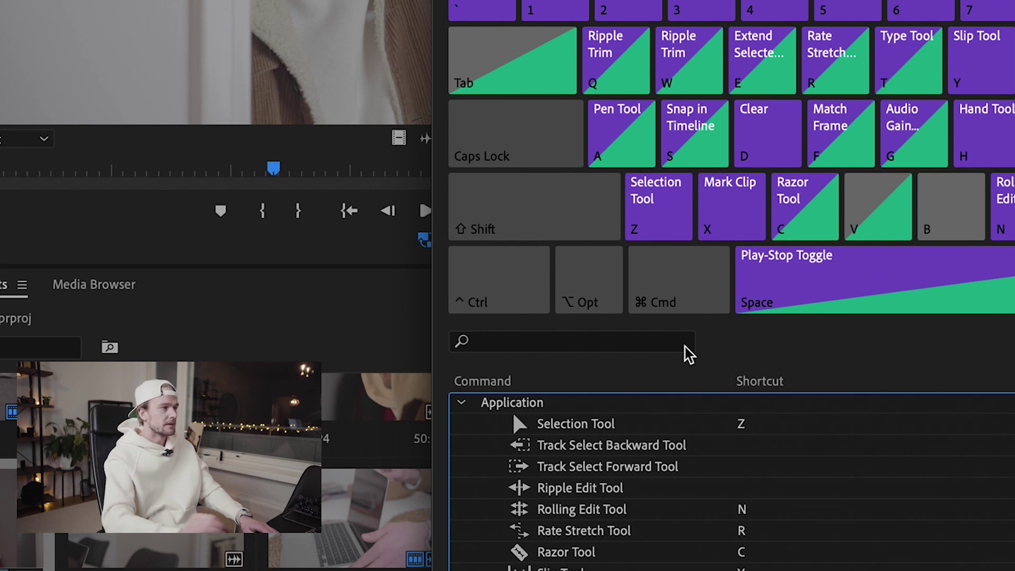
click(525, 342)
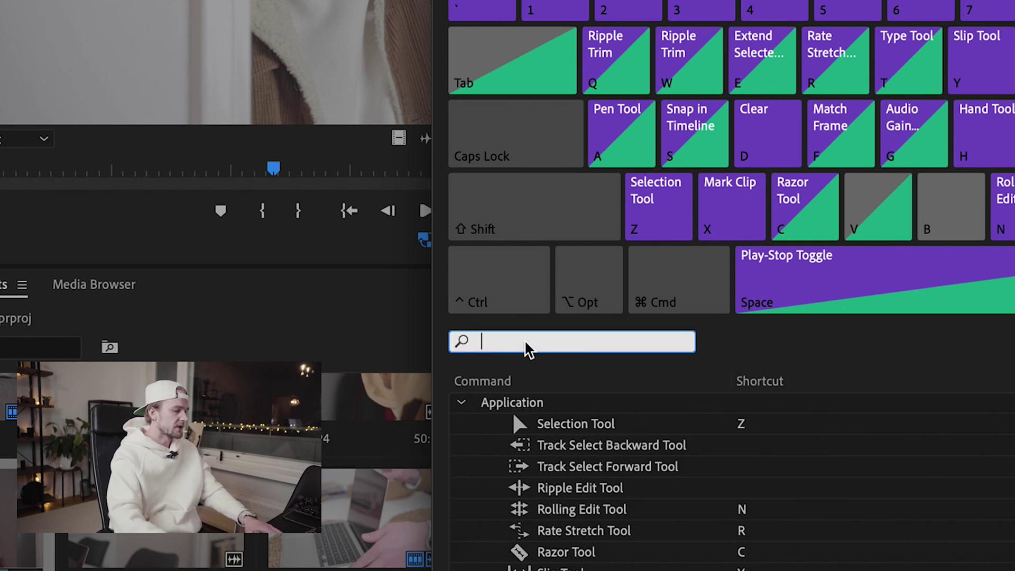
text(ripp)
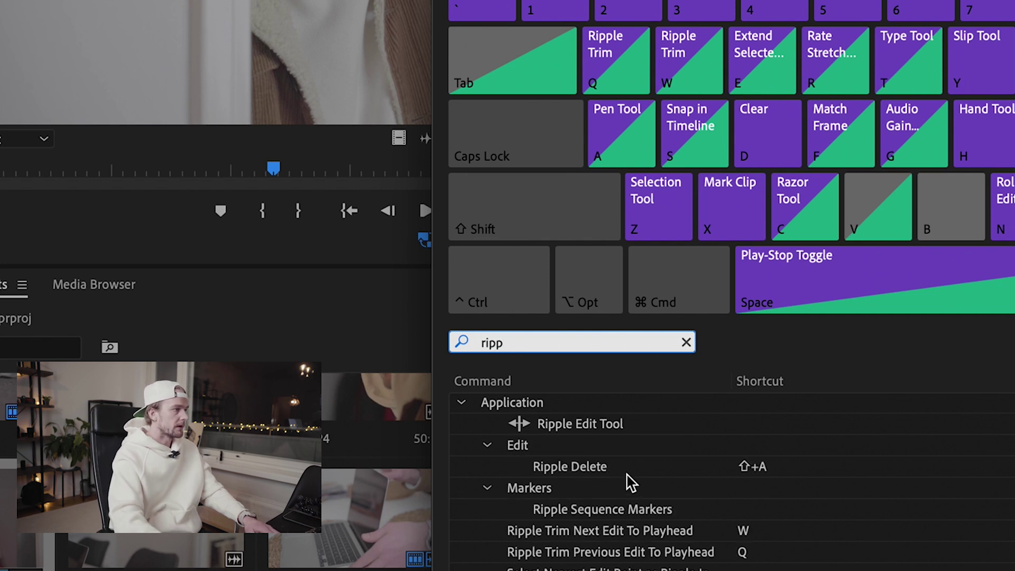
click(626, 474)
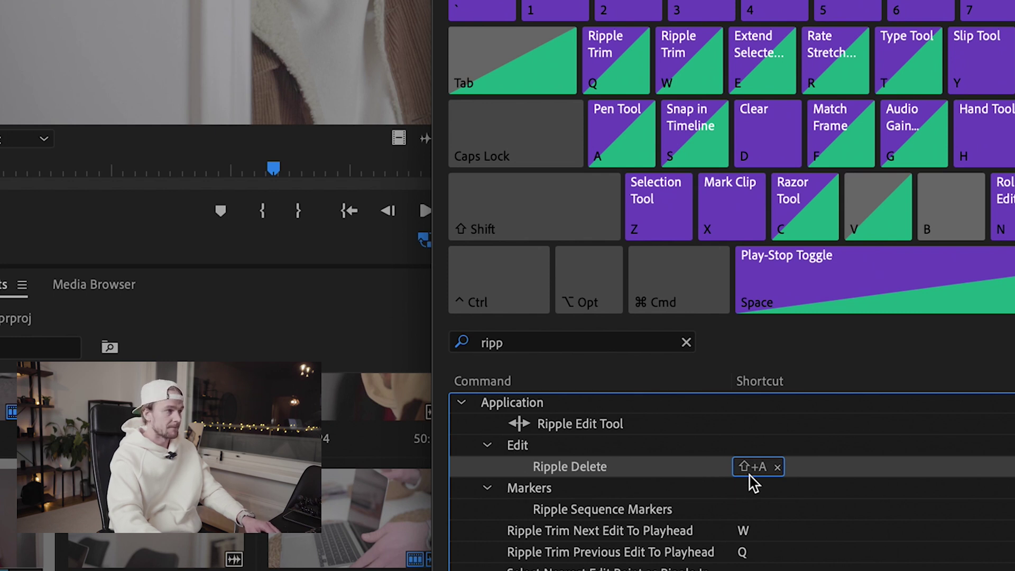
click(777, 468)
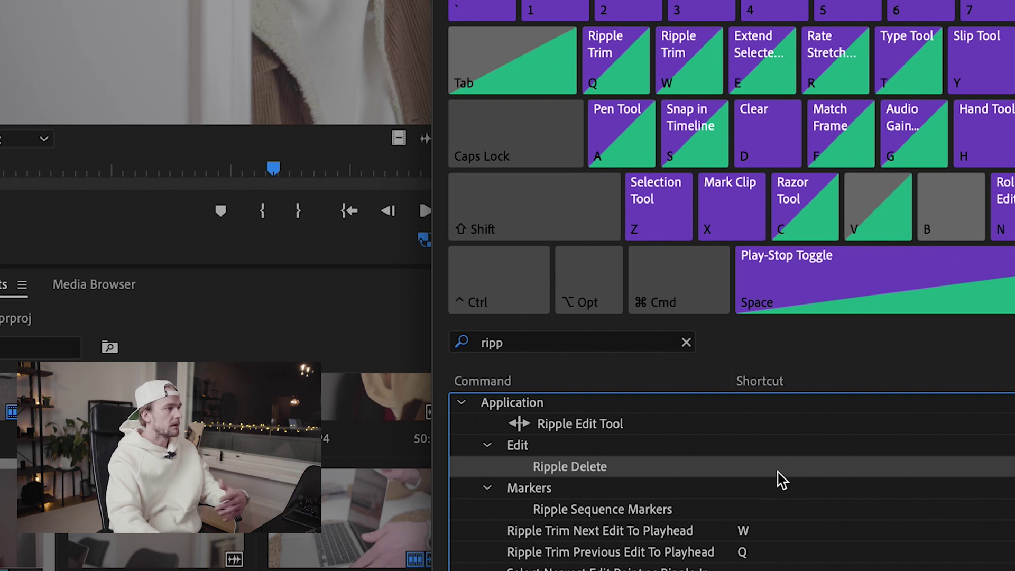
click(749, 467)
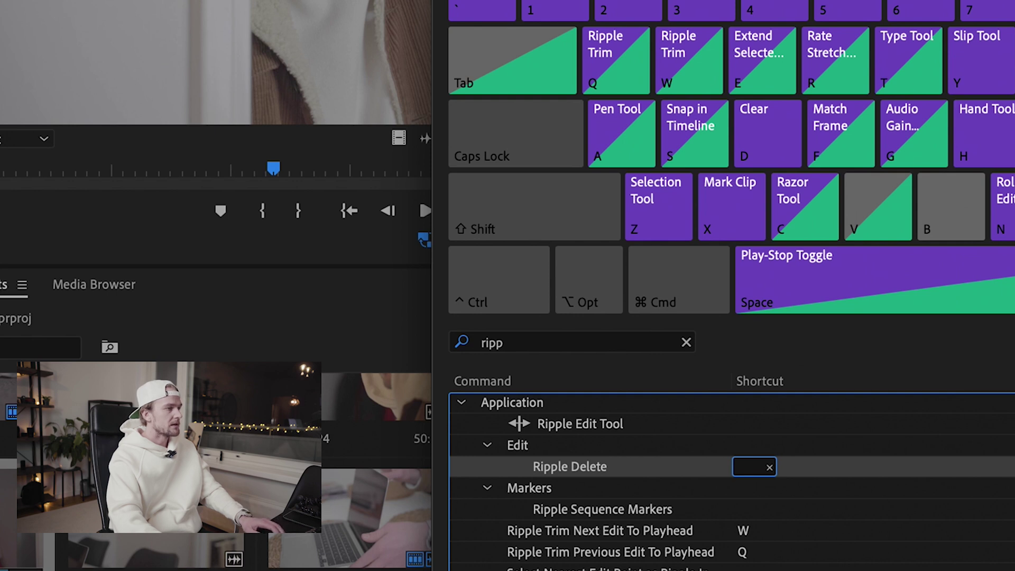
key(shift+a)
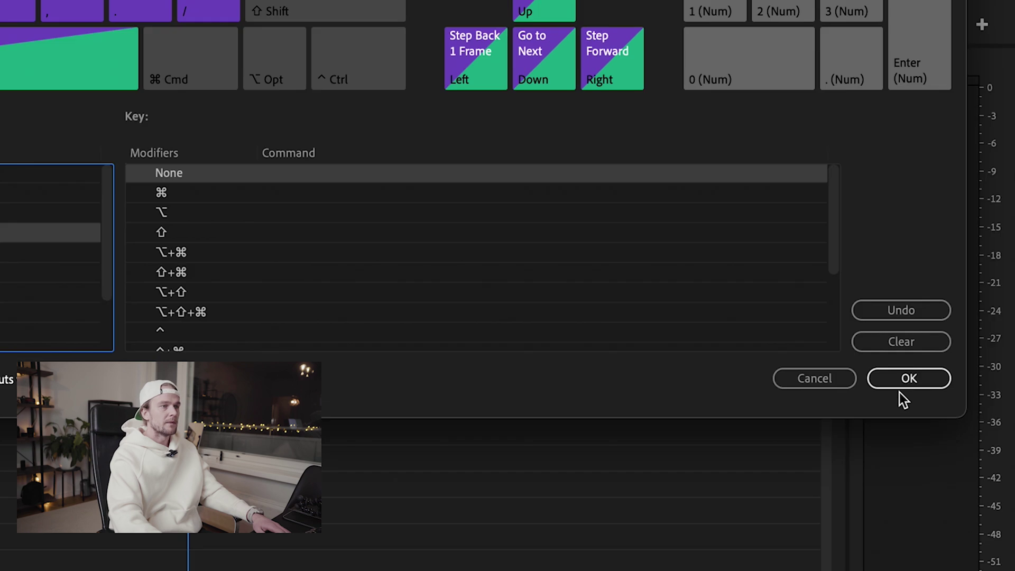
click(901, 379)
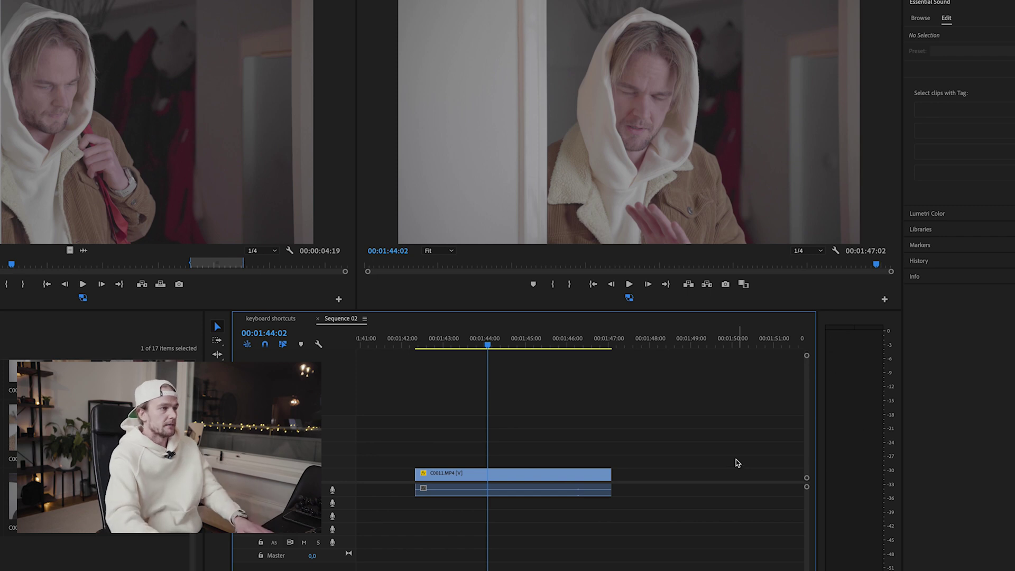
Split the C0011.MP4 clip at 00:01:43:13 and again at 00:01:44:23
click(465, 345)
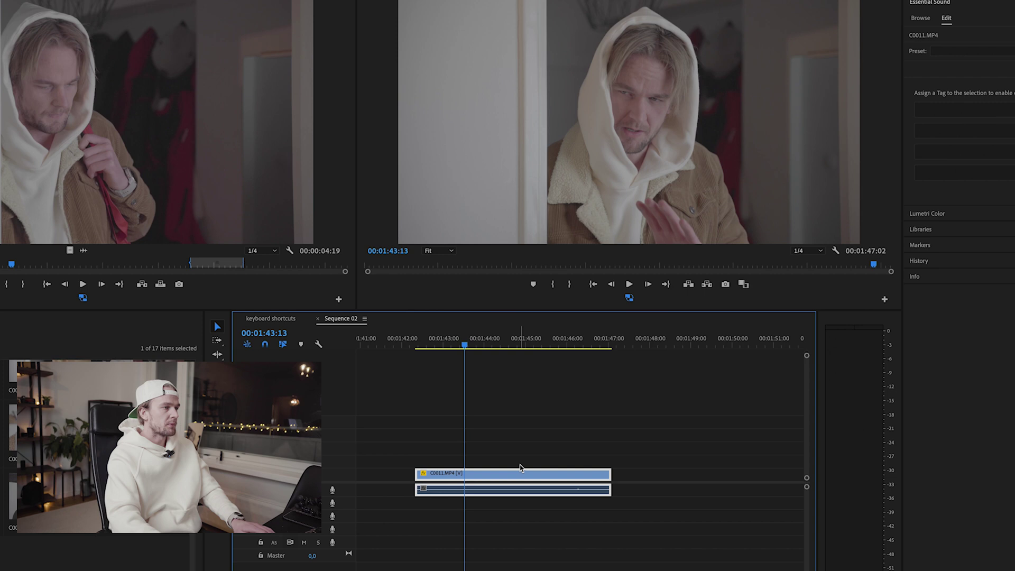
key(ctrl+k)
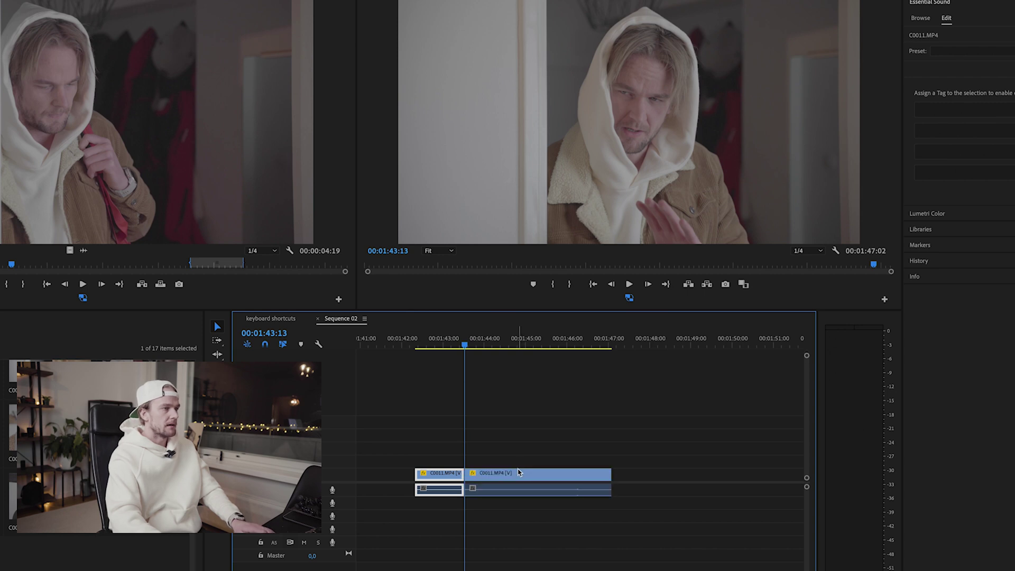
key(space)
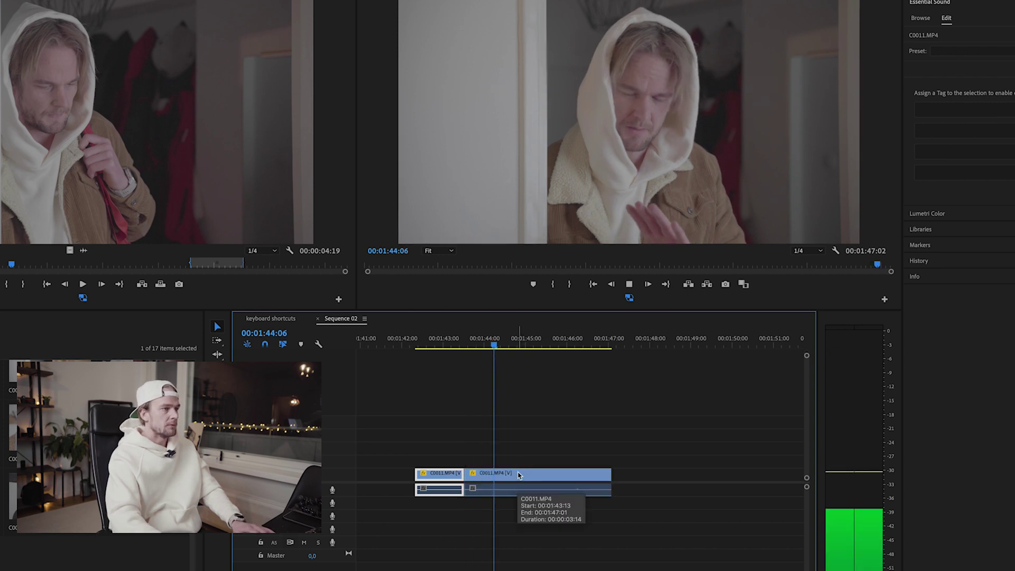
key(space)
key(ctrl+k)
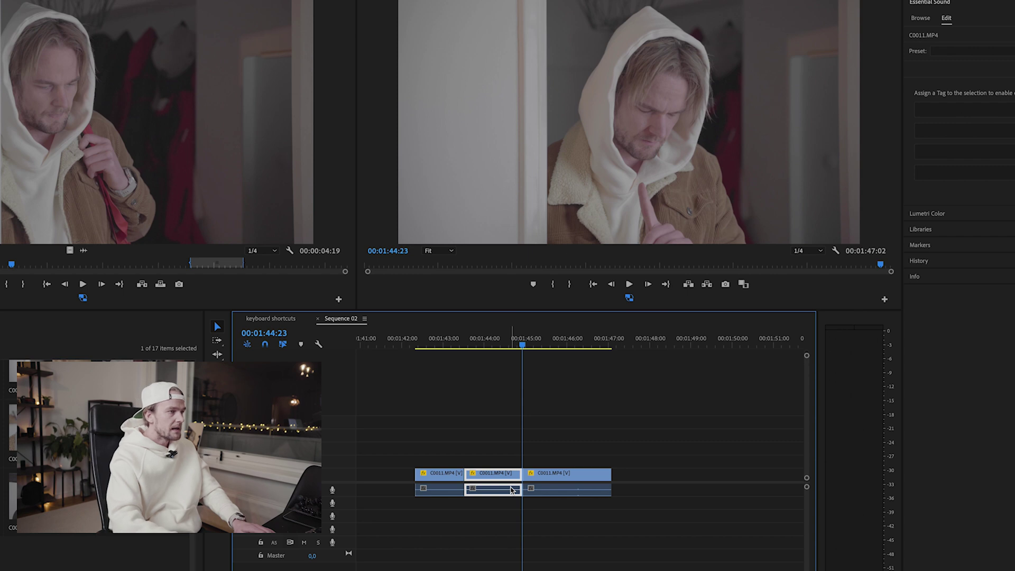
Delete the middle segment of the clip and move the last segment against the first to close the gap
key(Delete)
click(580, 480)
drag(581, 479, 516, 486)
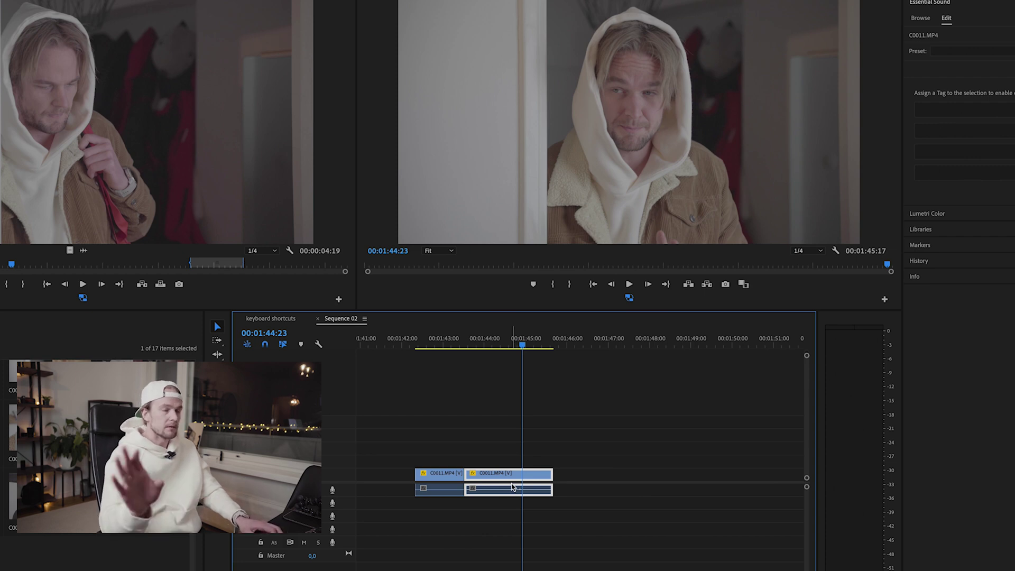
Undo the segment move and the deletion, and ripple delete the middle segment instead
key(ctrl+v)
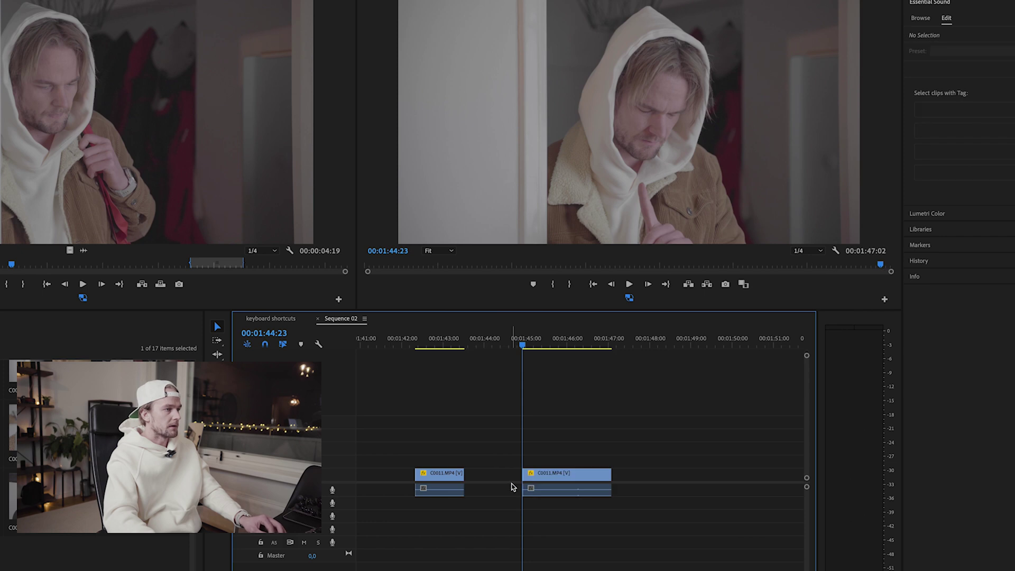
click(511, 487)
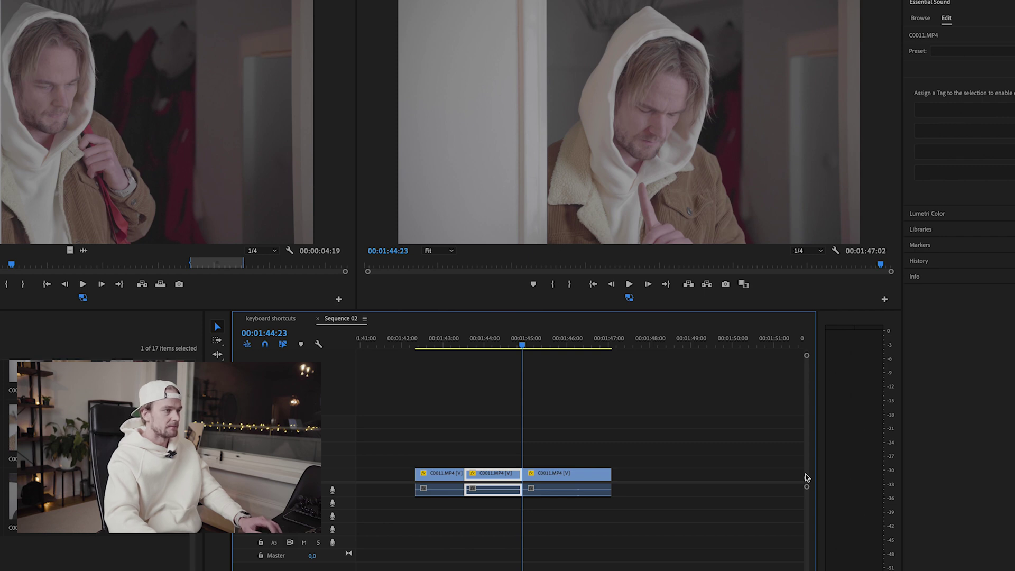
key(q)
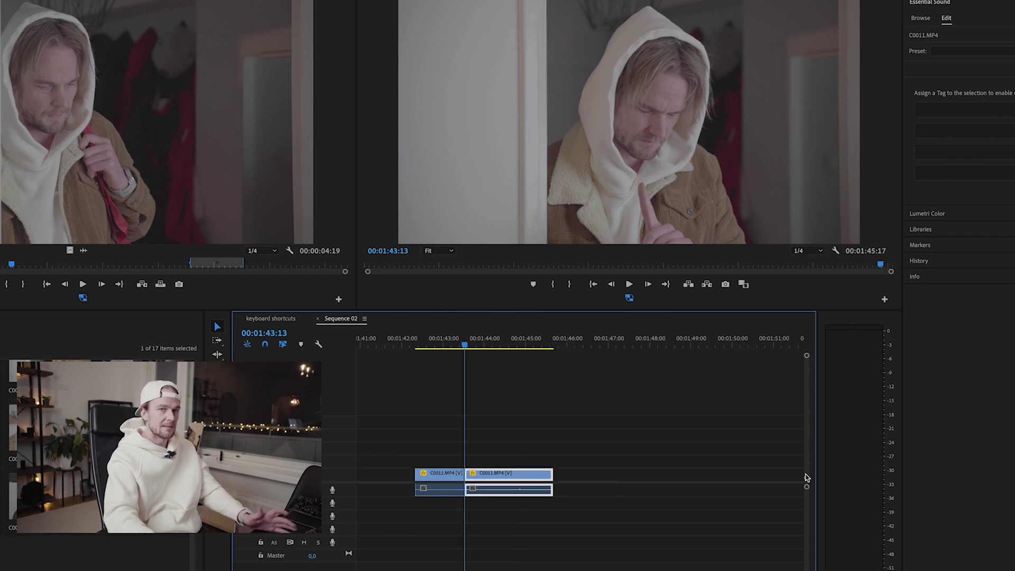
Split the second segment at 00:01:44:04 and 00:01:44:20, and ripple delete the piece between the two cuts
key(space)
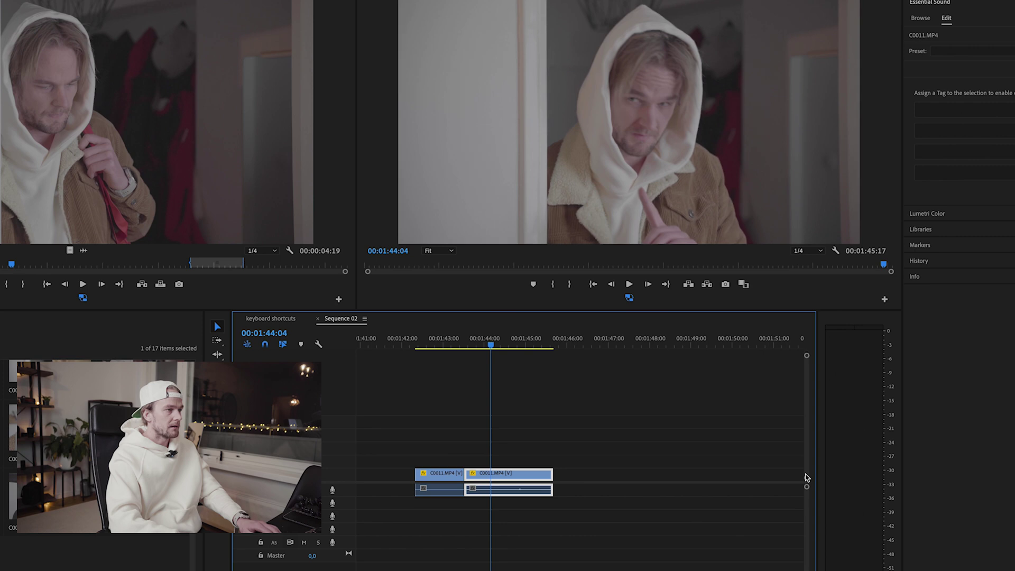
key(ctrl+k)
key(space)
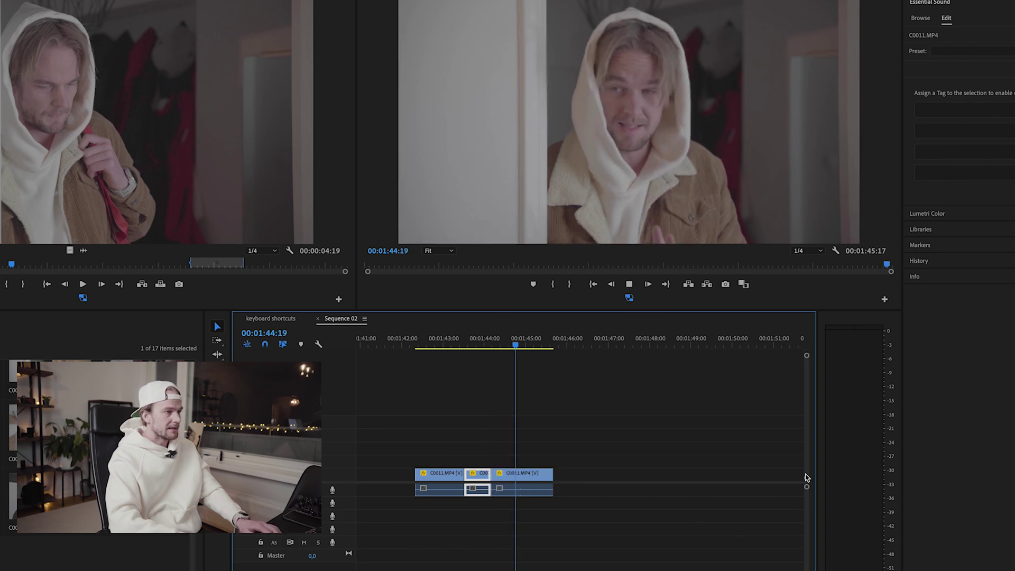
key(ctrl+k)
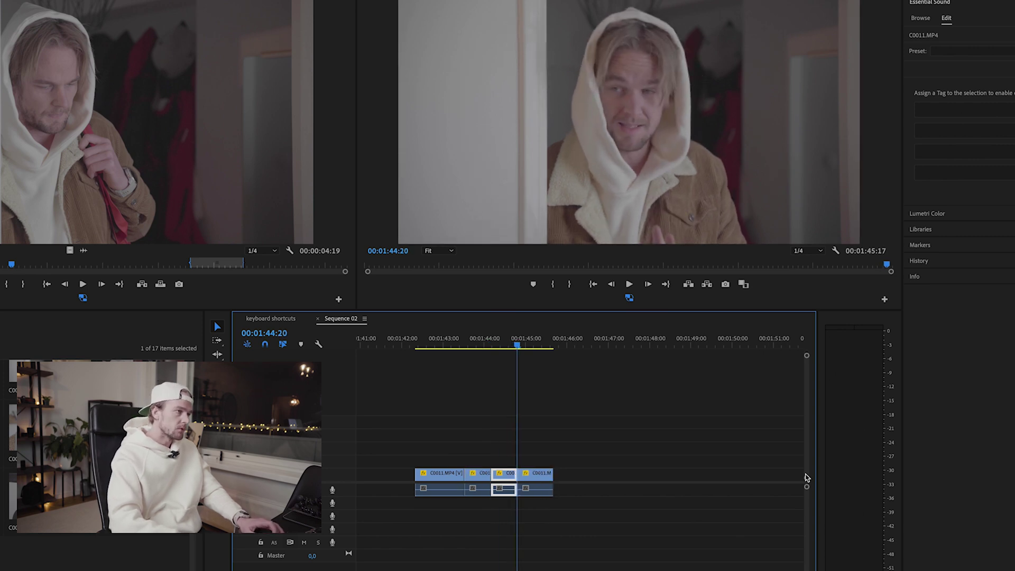
key(q)
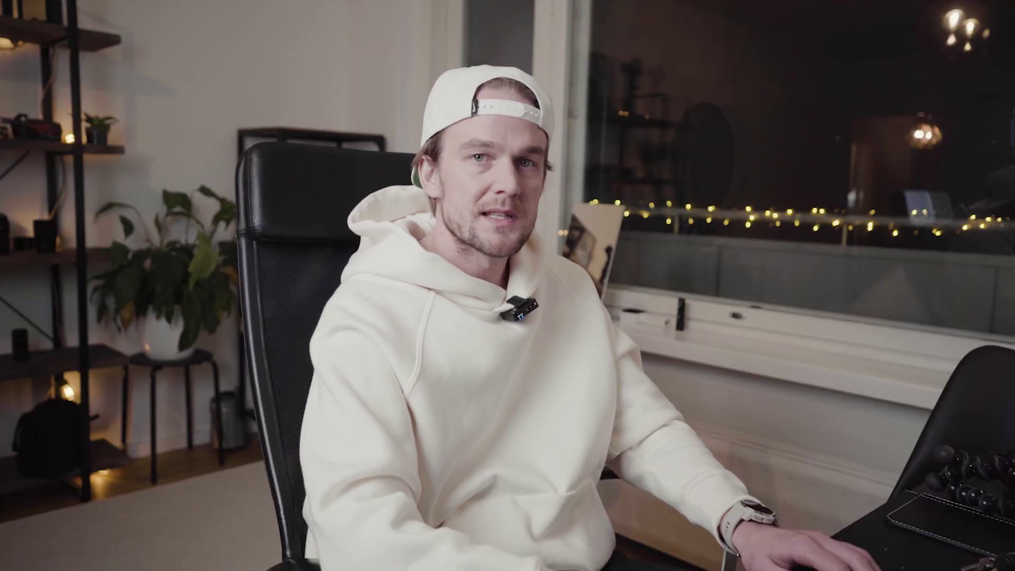